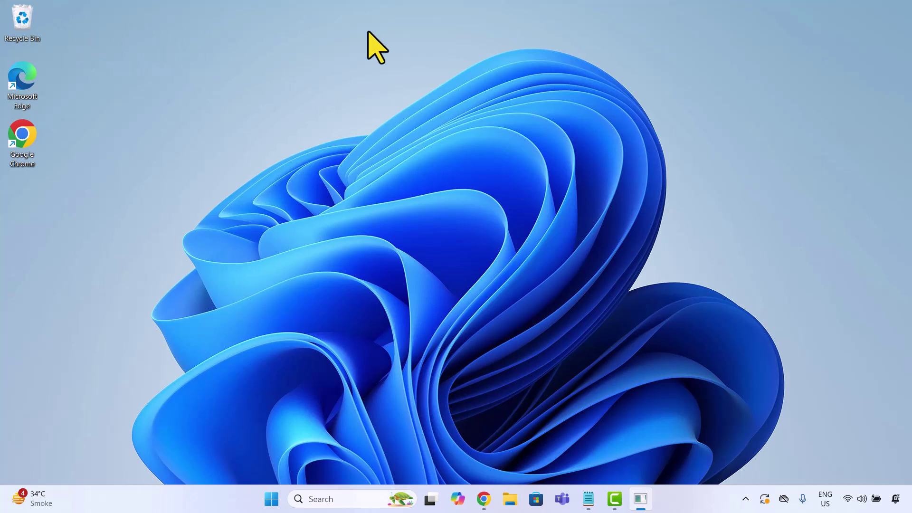
Step: Start a new shortcut from the desktop's New menu
click(331, 228)
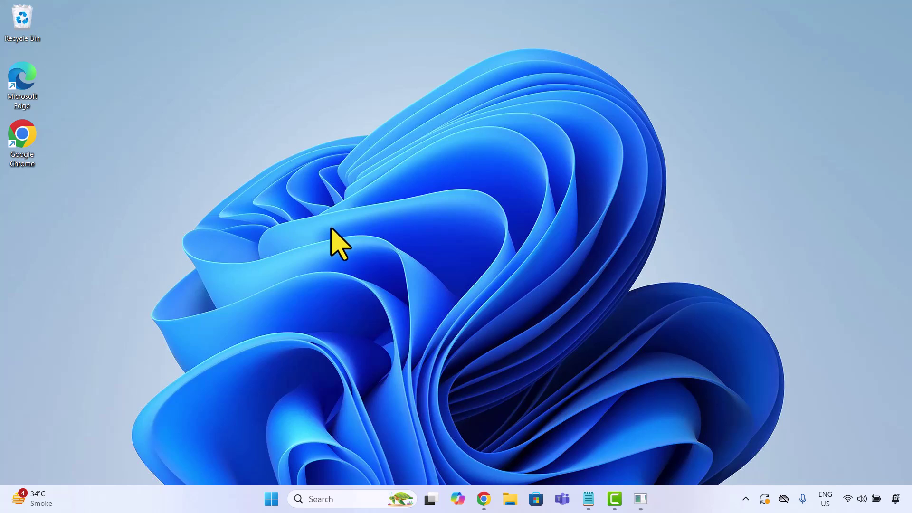
right_click(32, 219)
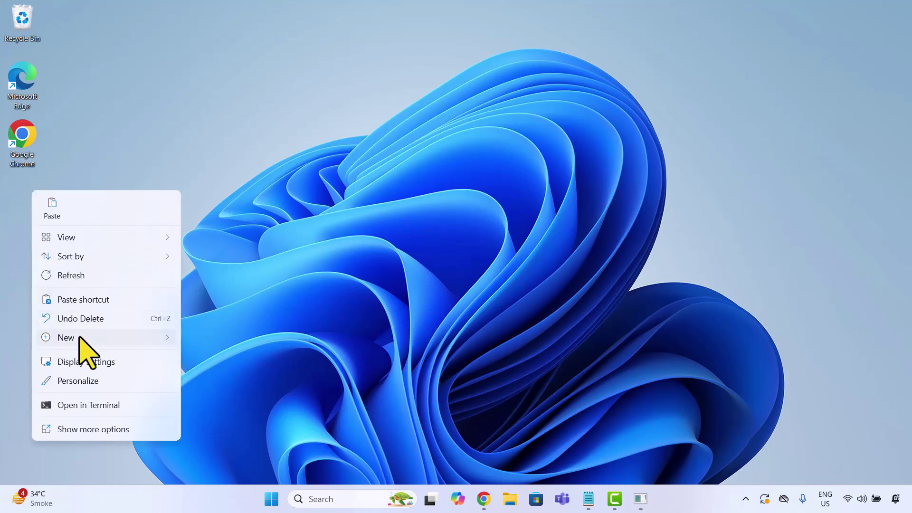
mouse_move(78, 335)
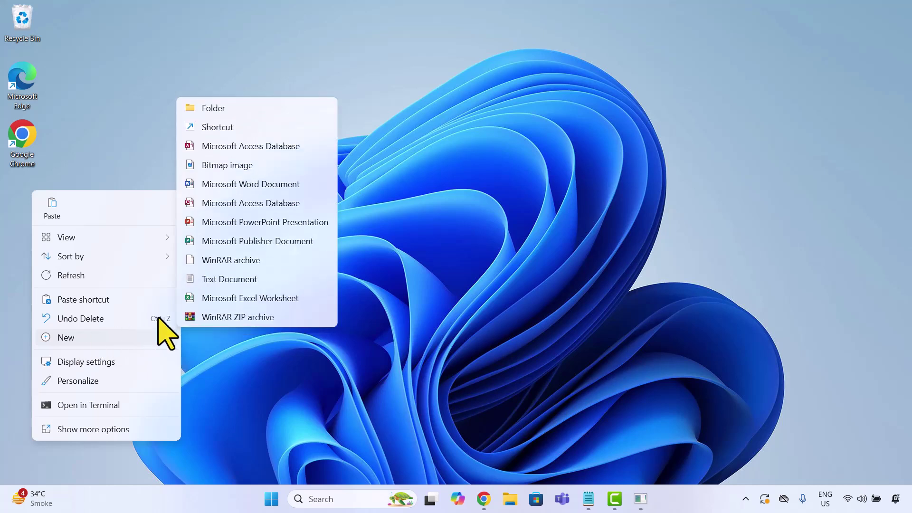
click(227, 128)
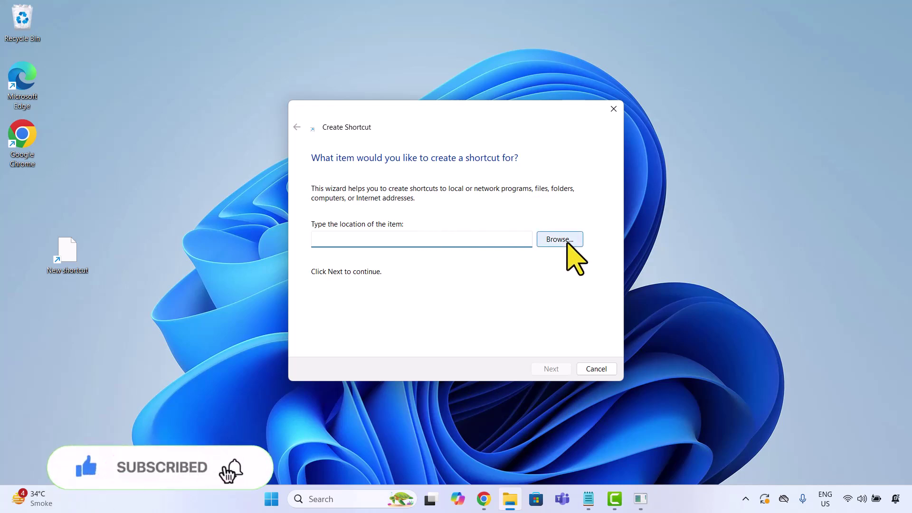
Step: Set the shortcut target to C:\Program Files\Notepad++\notepad++.exe
click(567, 241)
scroll(452, 271, down, 1)
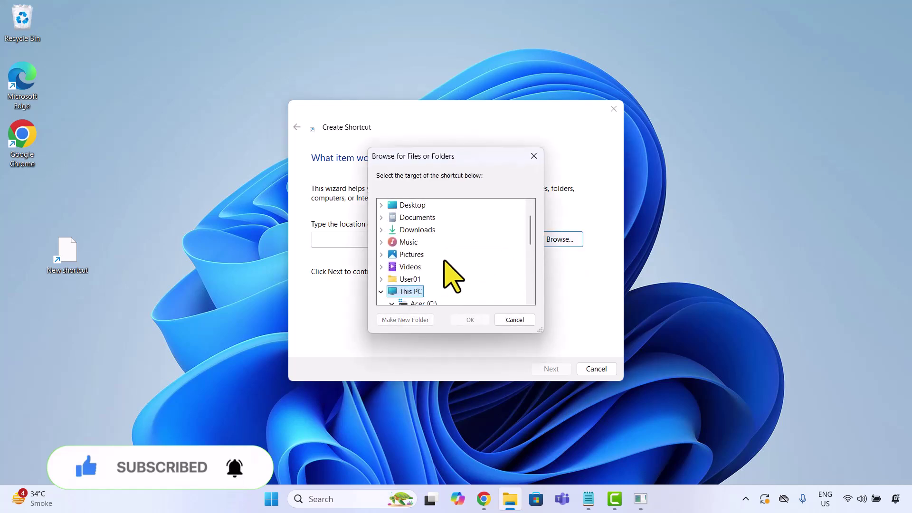
double_click(418, 291)
double_click(442, 264)
double_click(470, 256)
scroll(492, 252, down, 4)
double_click(494, 285)
scroll(496, 269, down, 2)
click(509, 290)
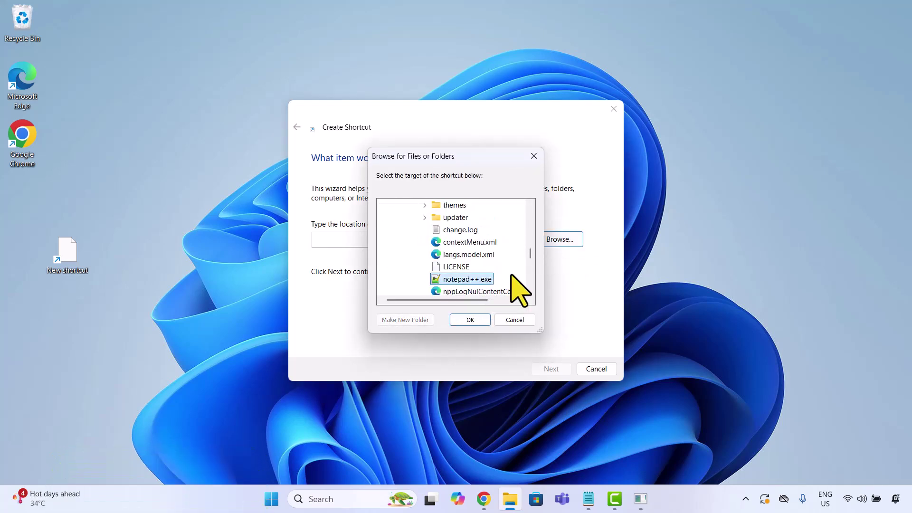
click(479, 320)
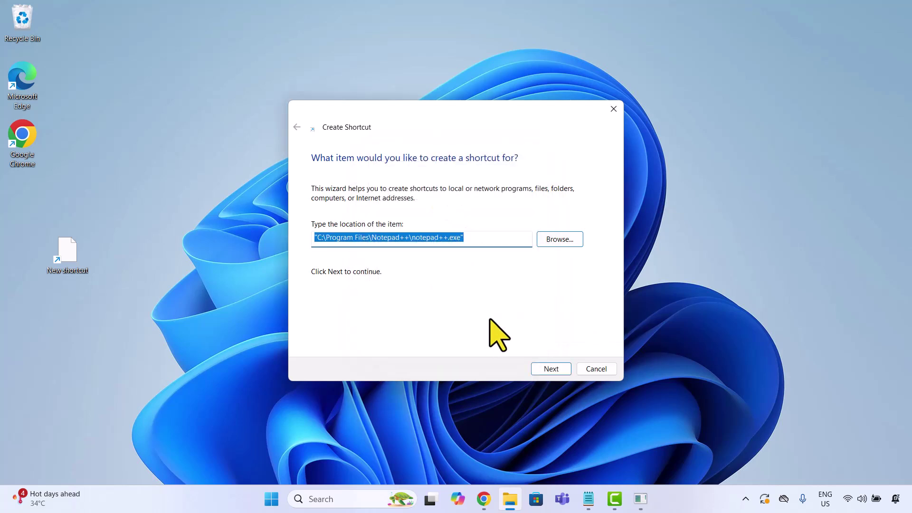
Step: Name the shortcut 'Notepad Plus Plus' and finish the wizard
click(550, 369)
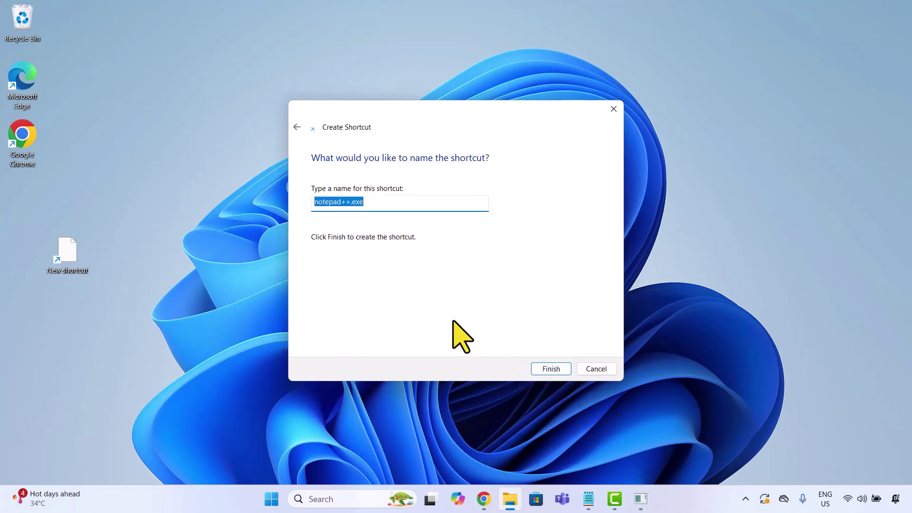
text(Notepad Plus Plus)
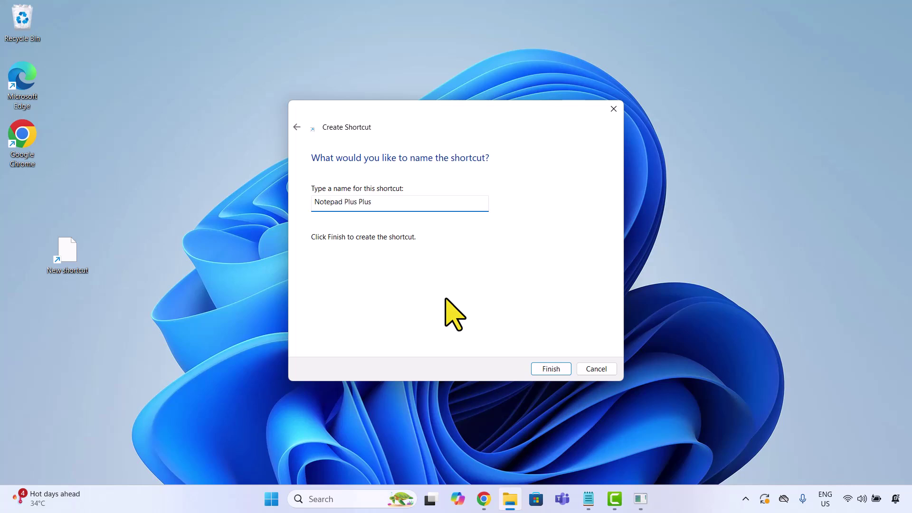
click(549, 369)
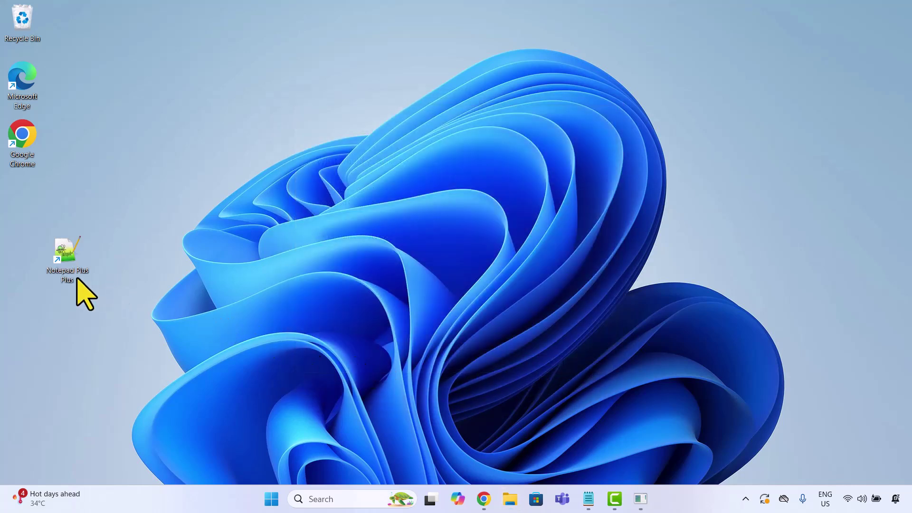
Step: Move Notepad Plus Plus below Google Chrome and save the Ctrl + Alt + N shortcut key
drag(72, 250, 30, 209)
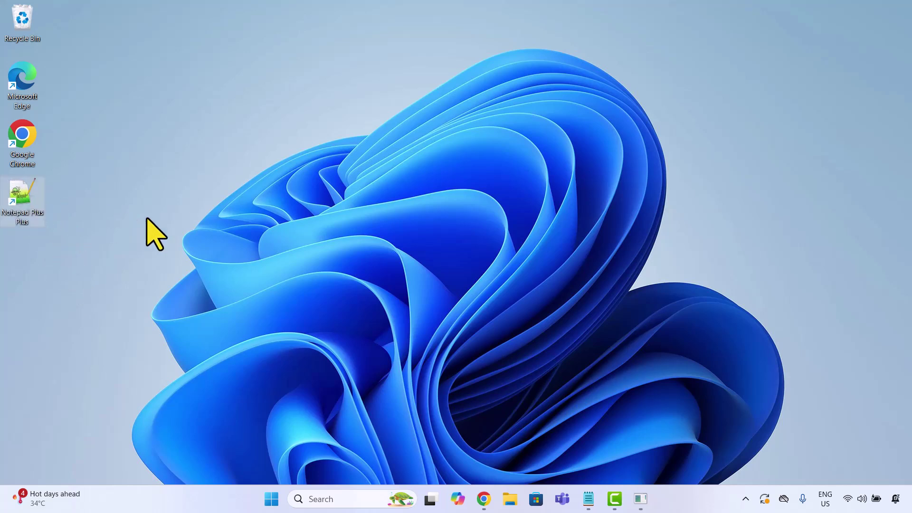
right_click(18, 204)
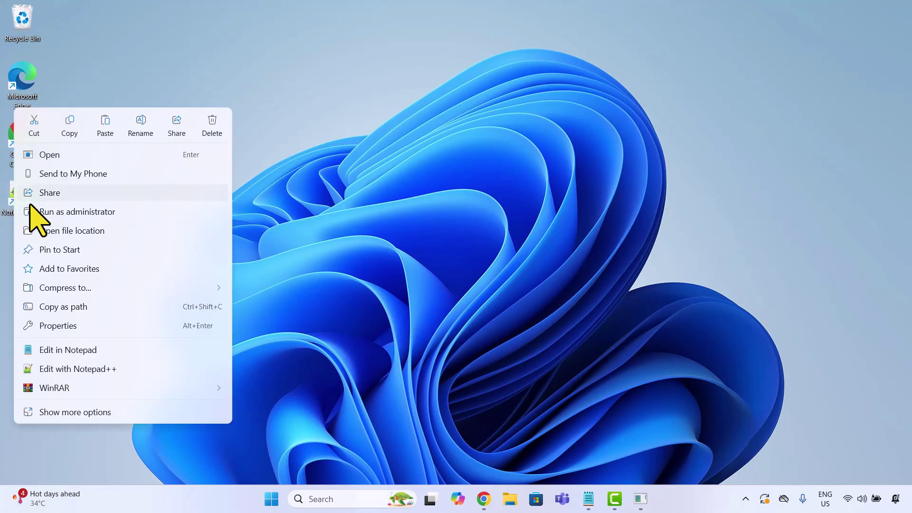
click(65, 327)
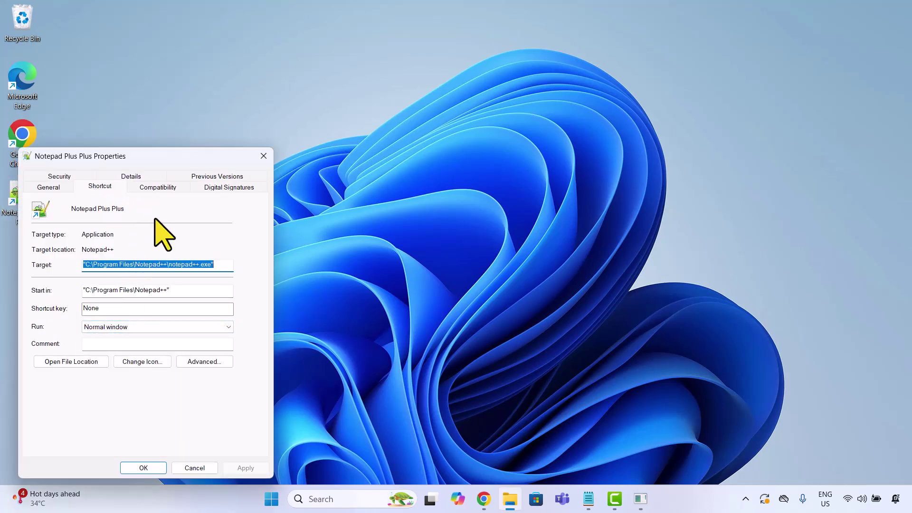
click(159, 310)
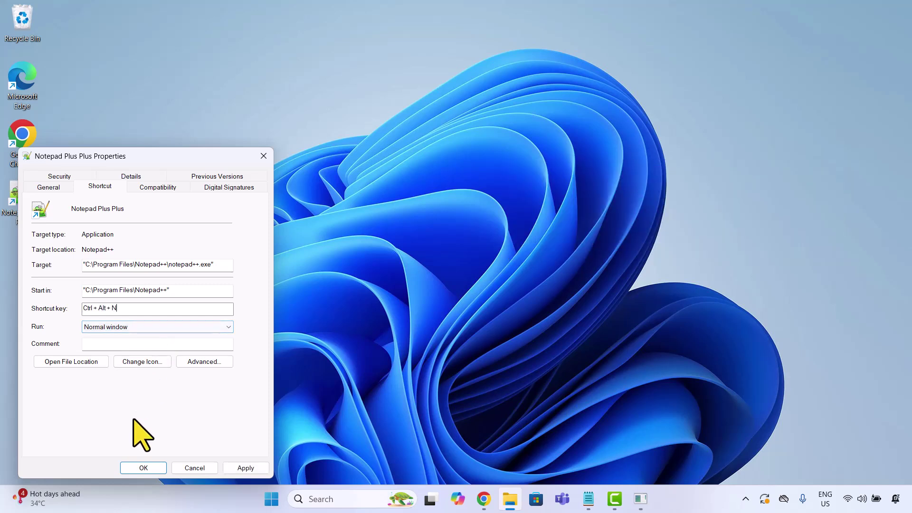
drag(171, 156, 207, 84)
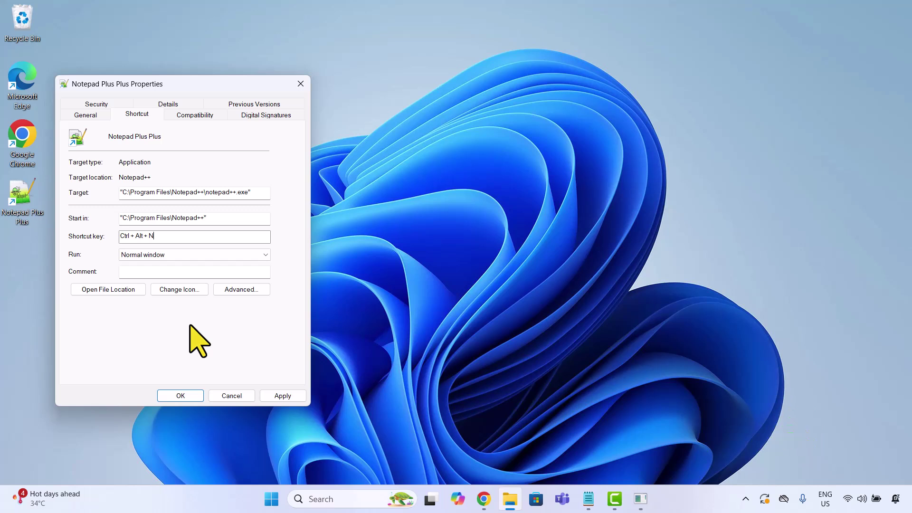
click(283, 396)
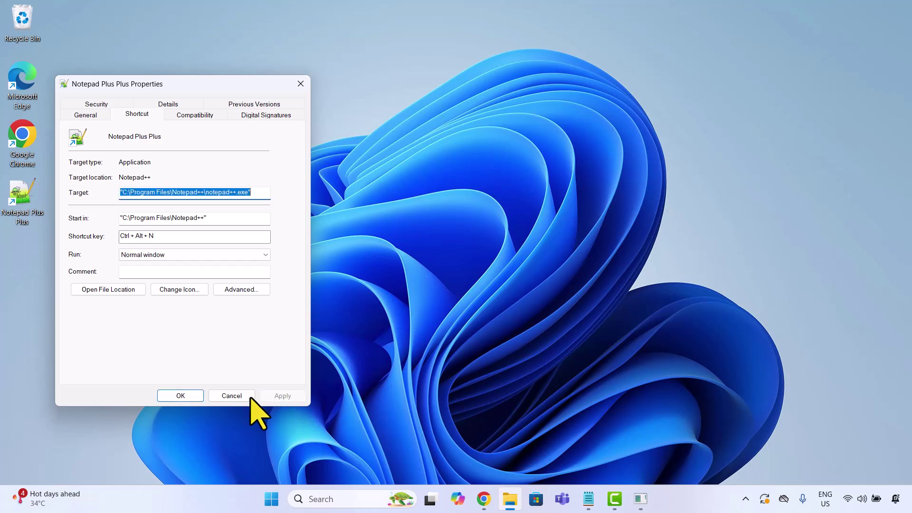
click(190, 397)
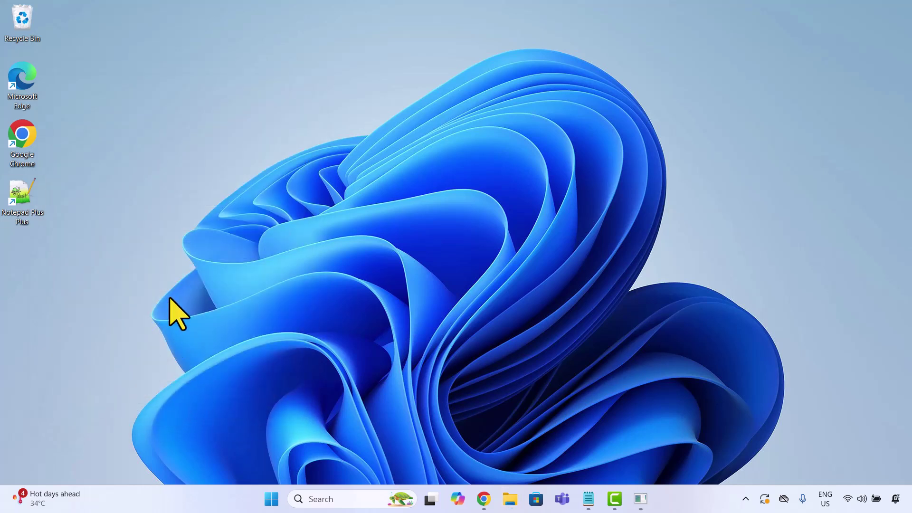
key(Return)
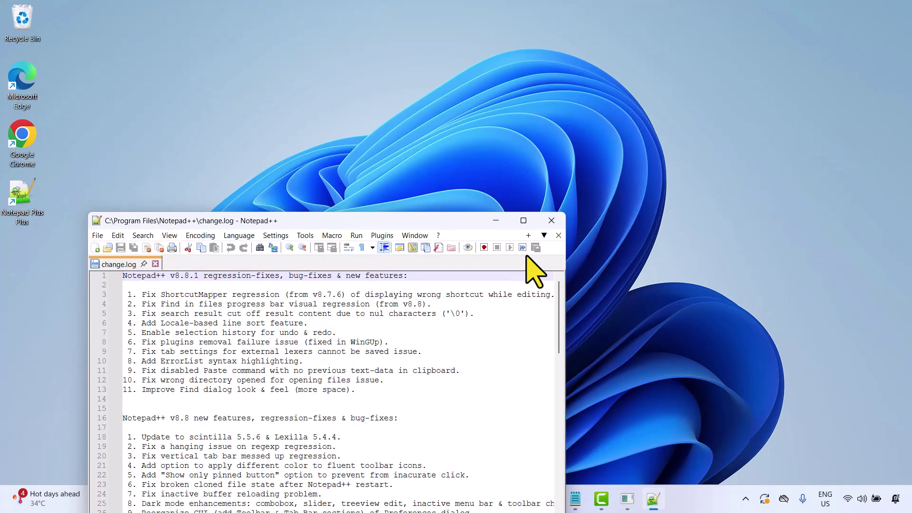
click(552, 221)
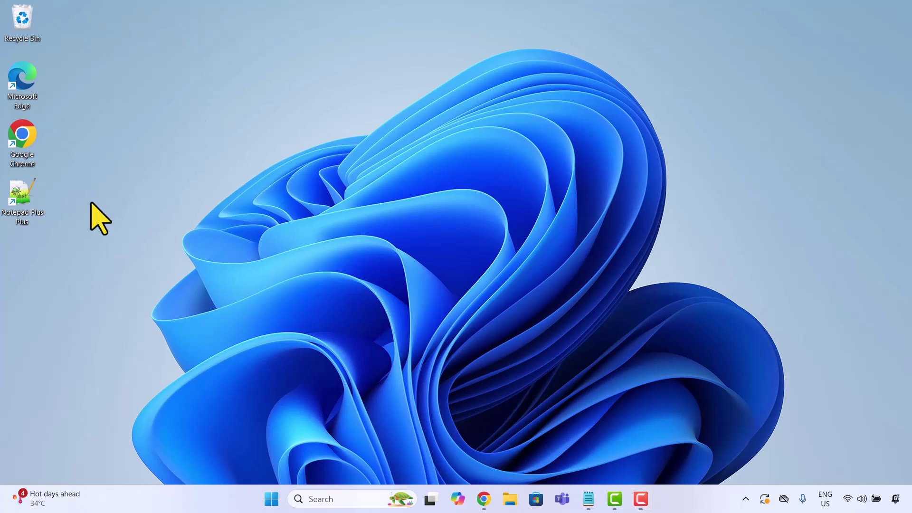
Step: Create a new shortcut targeting the Downloads folder, with Downloads as the proposed name
right_click(26, 257)
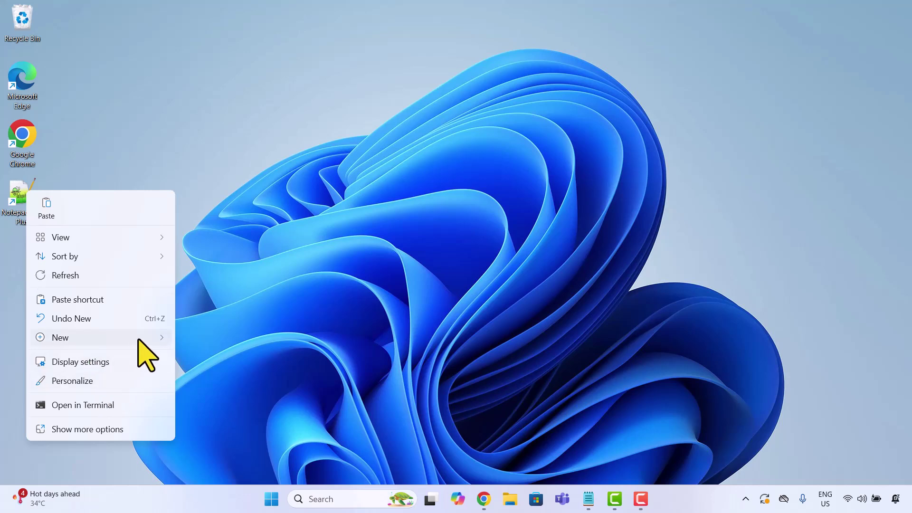
mouse_move(148, 339)
click(215, 129)
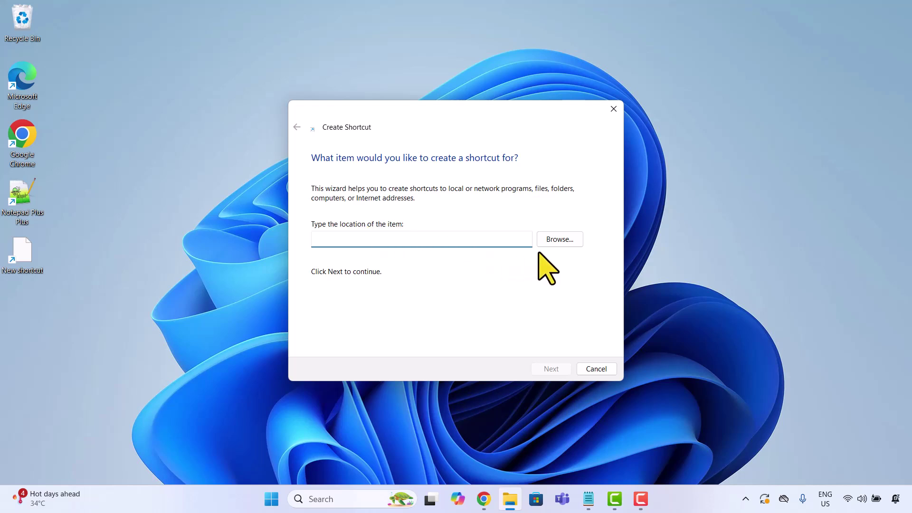
click(559, 241)
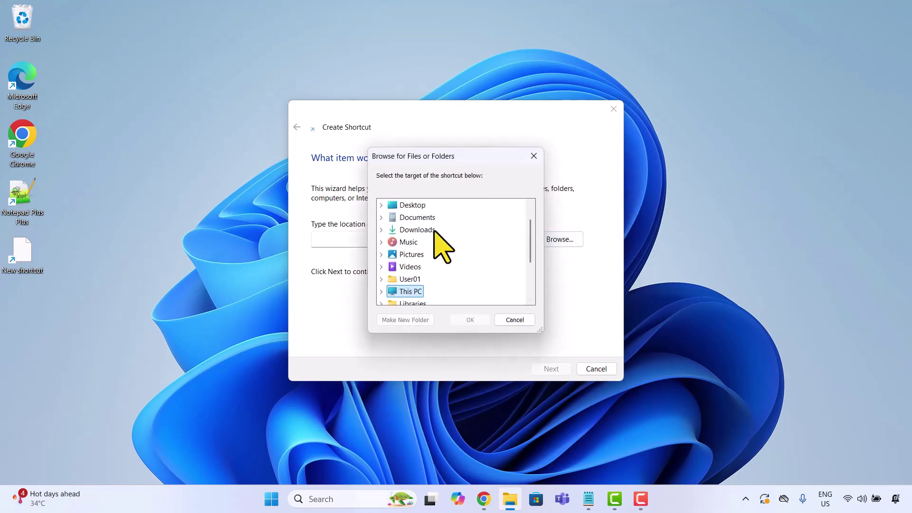
click(424, 231)
click(470, 320)
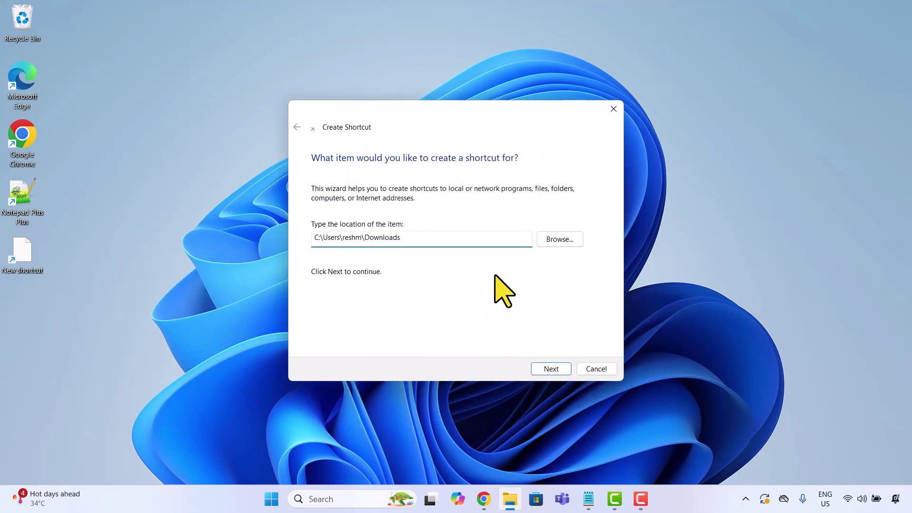
click(552, 371)
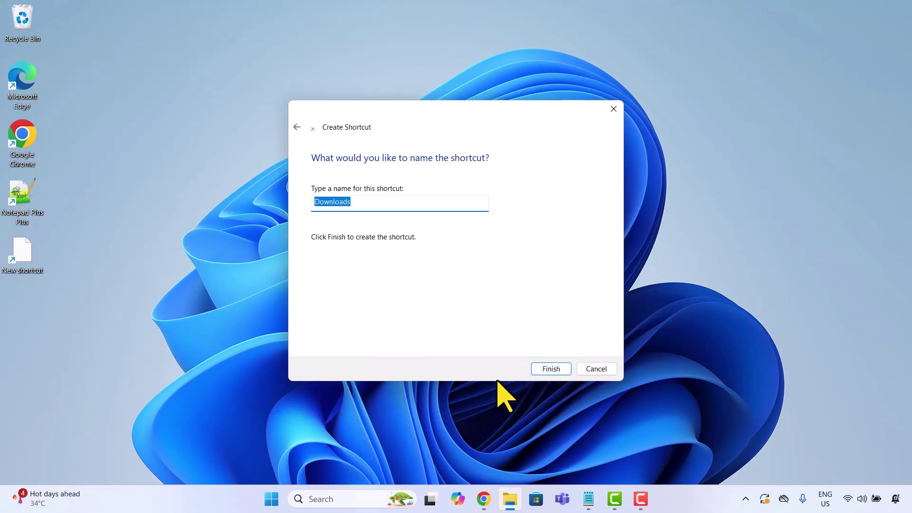
click(402, 204)
Step: Finish the Downloads shortcut and save the Ctrl + Alt + D hotkey in its Properties
click(546, 370)
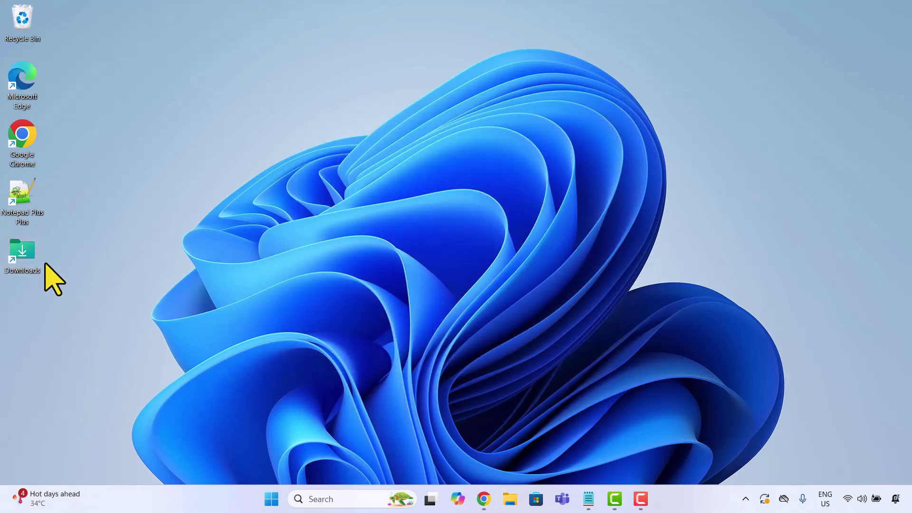
right_click(24, 254)
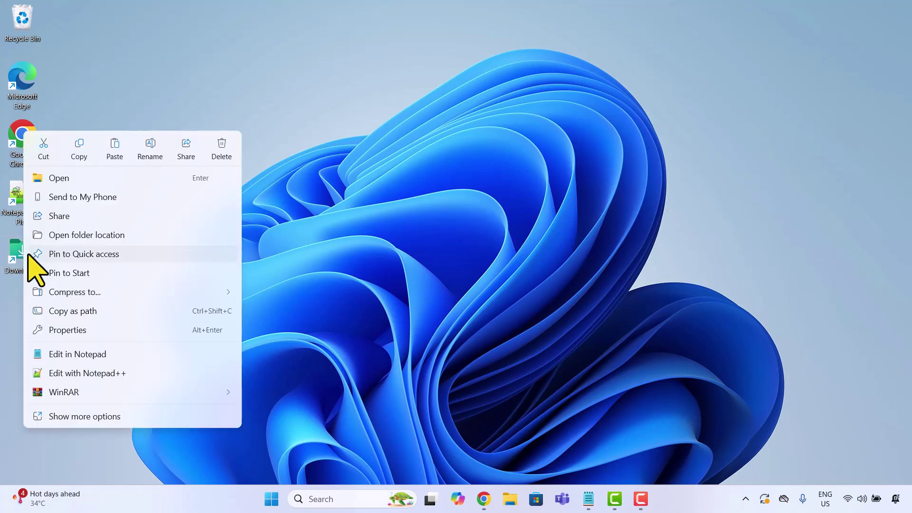
click(80, 329)
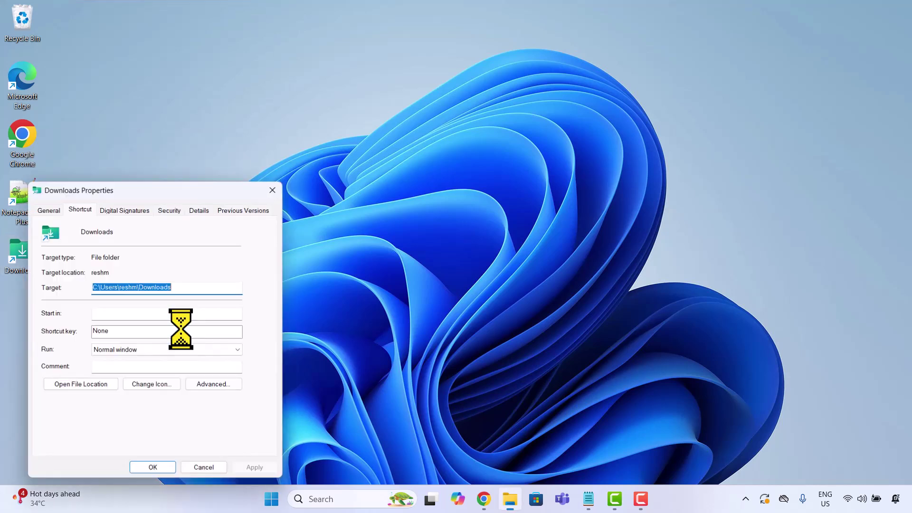
drag(185, 190, 265, 111)
click(231, 255)
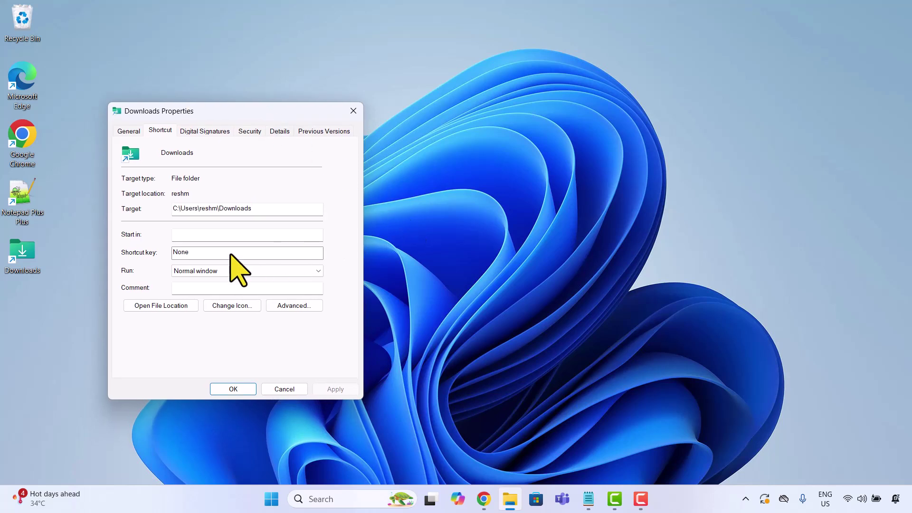
key(ctrl+alt)
click(336, 389)
click(234, 389)
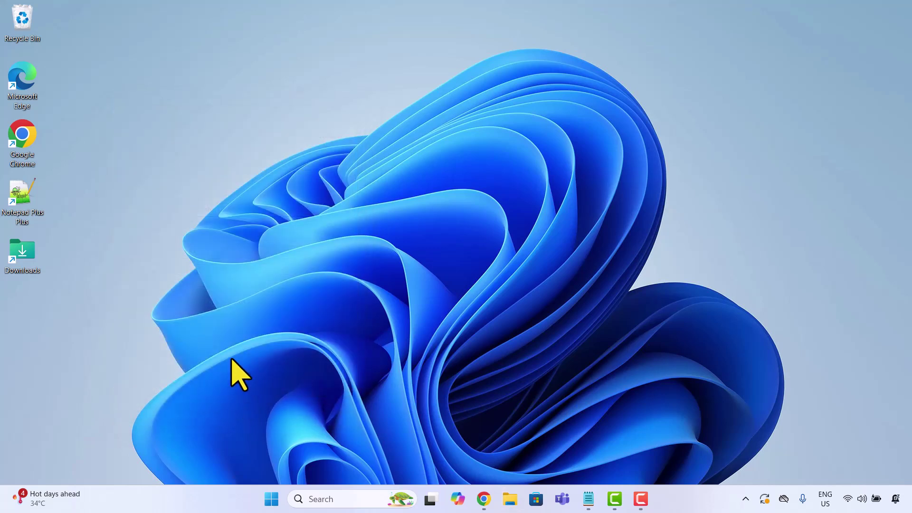
key(Return)
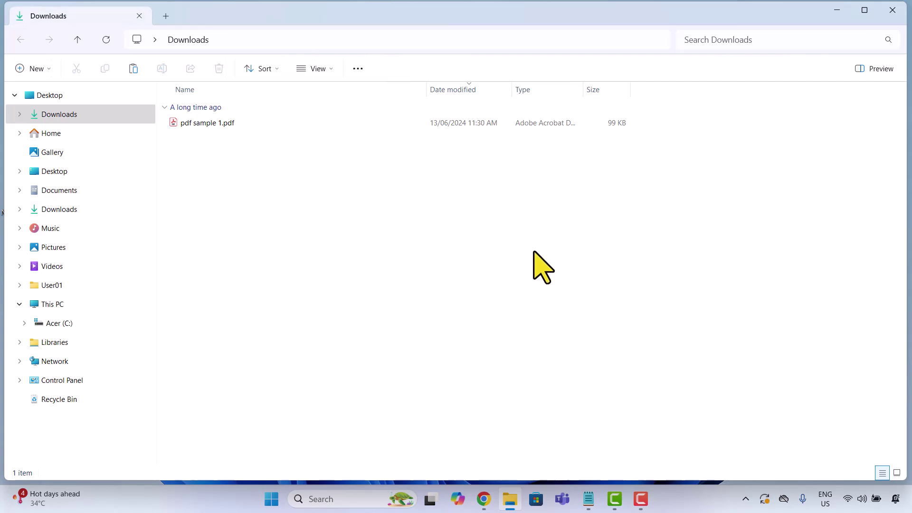
click(895, 11)
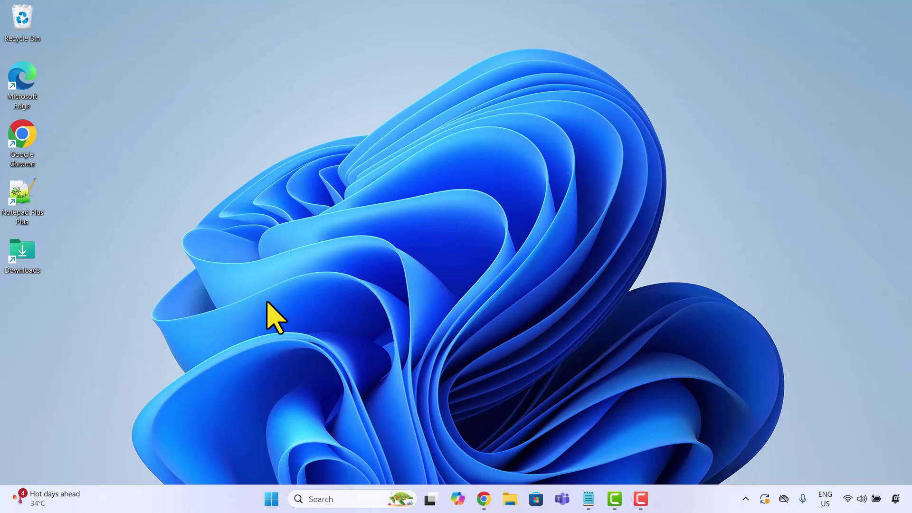
Step: Start a new shortcut targeting pdf sample 2.pdf in Documents and name it 'abc pdf'
right_click(31, 316)
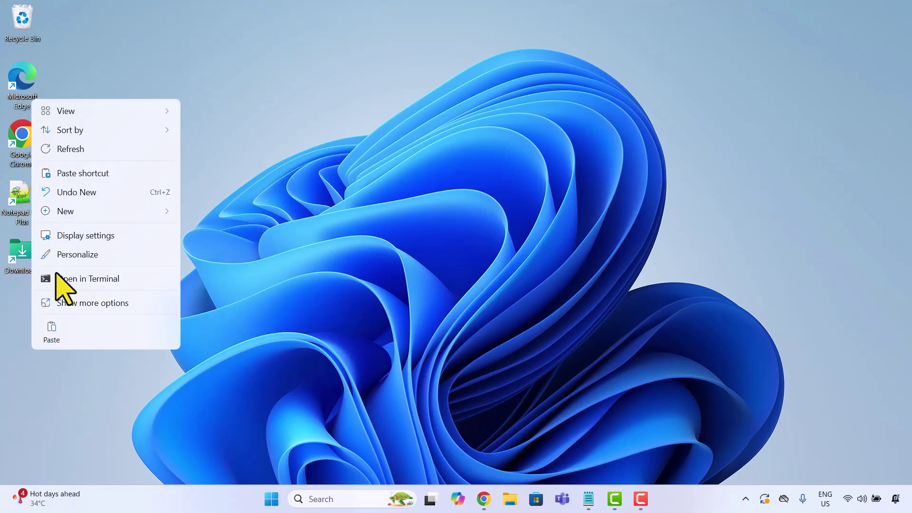
mouse_move(97, 211)
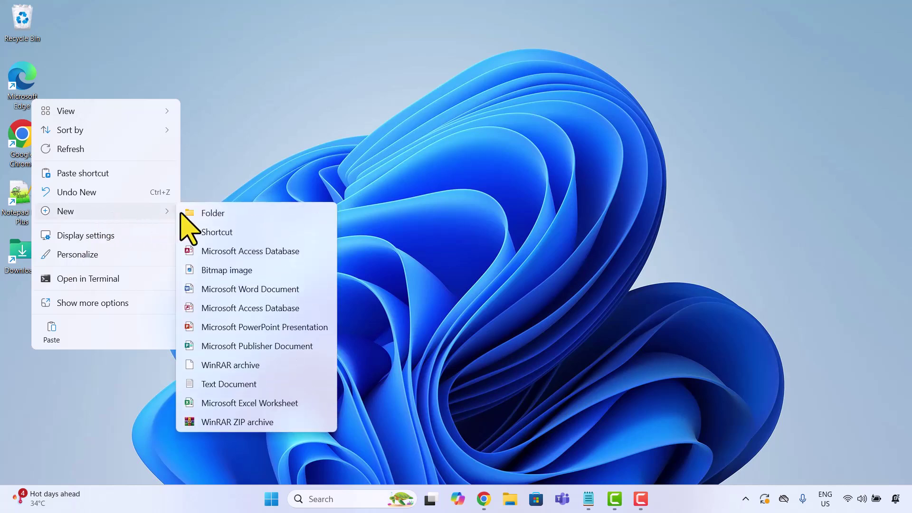
click(227, 232)
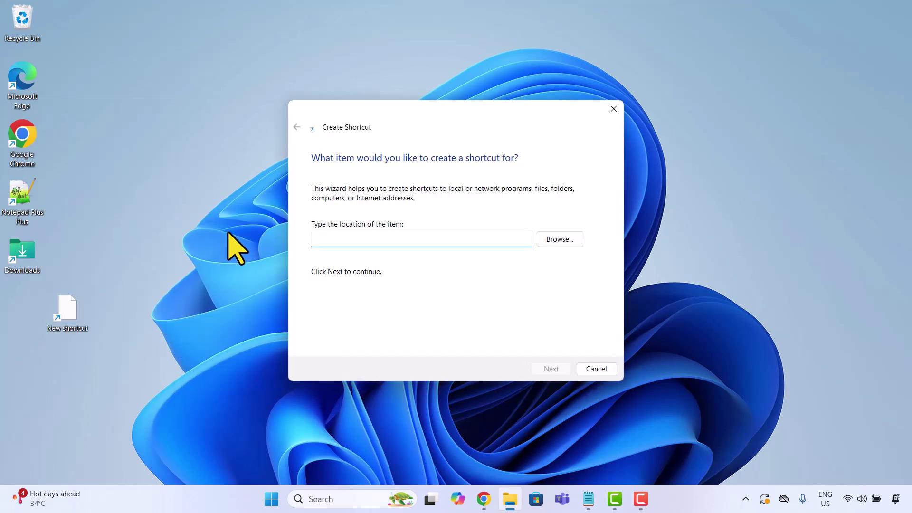
click(551, 242)
scroll(452, 266, down, 5)
click(437, 279)
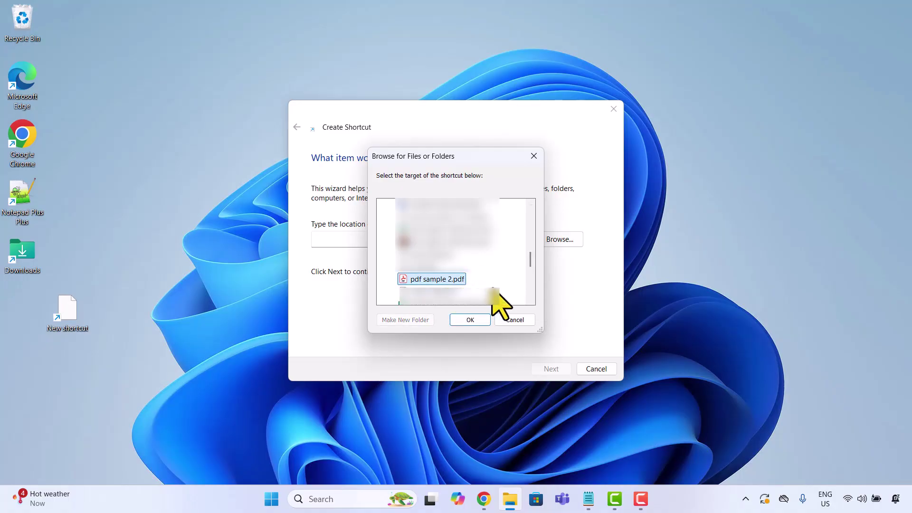
click(468, 319)
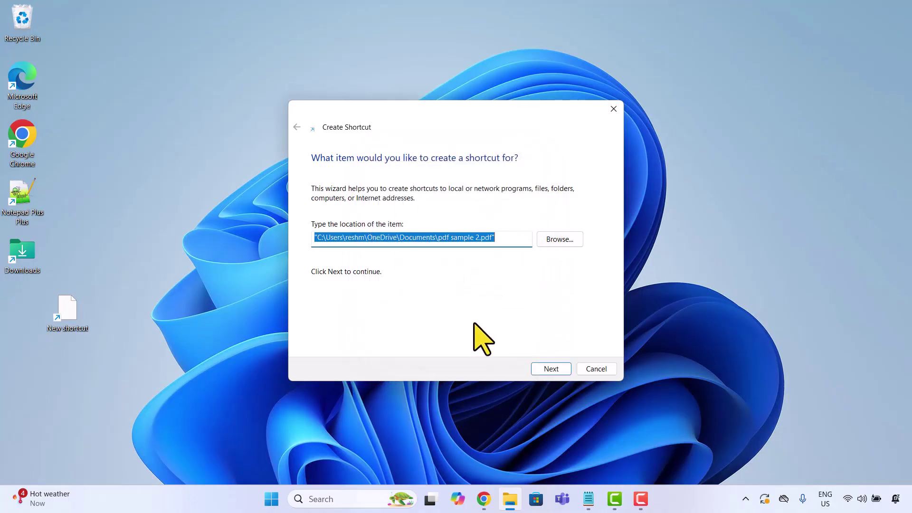
click(550, 369)
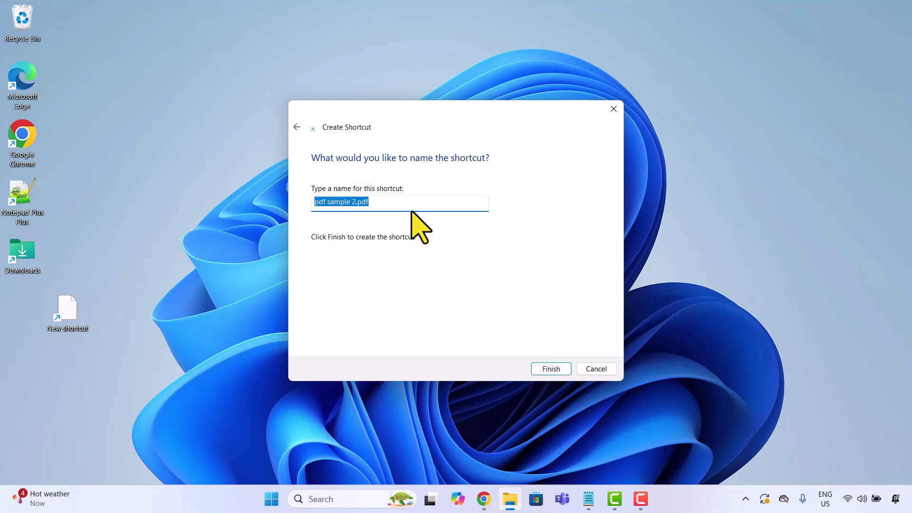
text(abc)
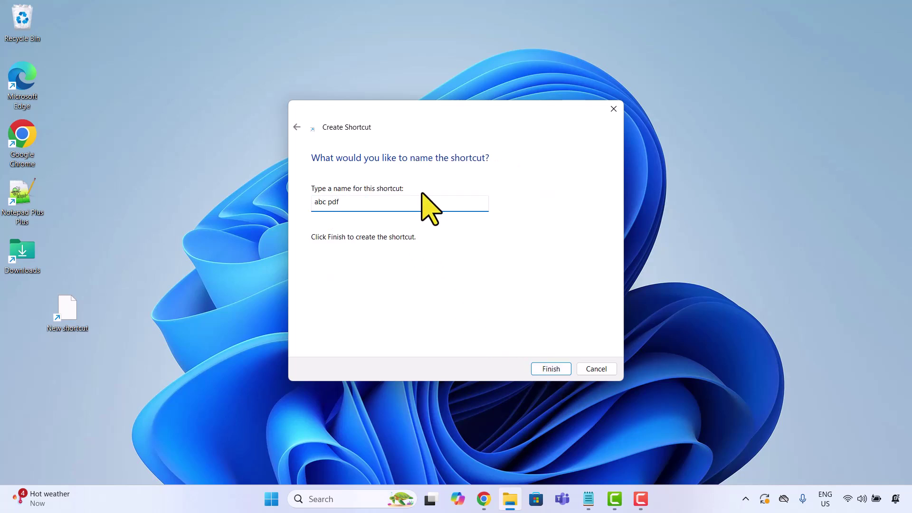
Step: Finish abc pdf, place it below Downloads, save hotkey Ctrl + Alt + R, and test-open it
click(557, 369)
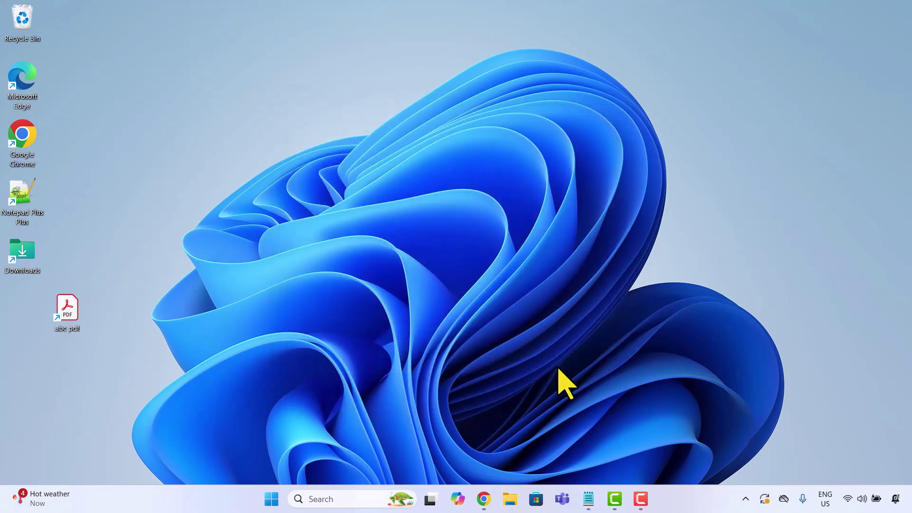
drag(74, 320, 31, 320)
right_click(25, 314)
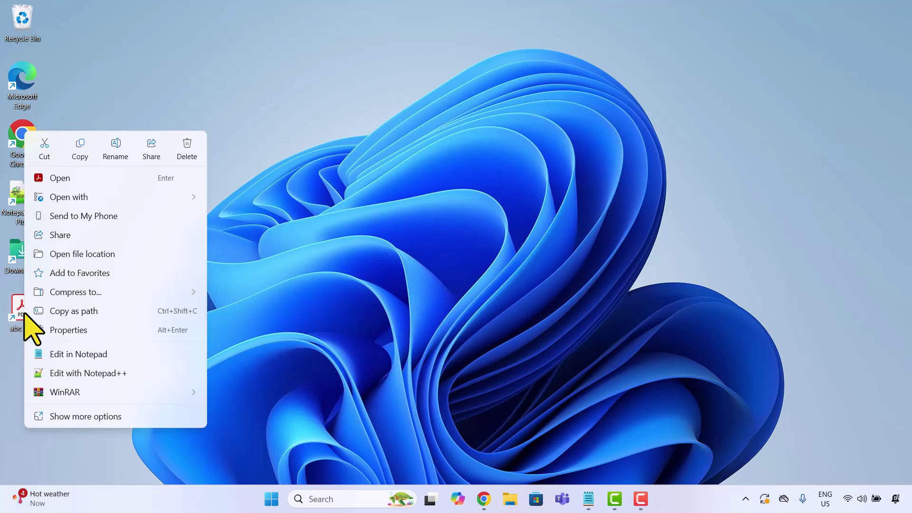
click(66, 329)
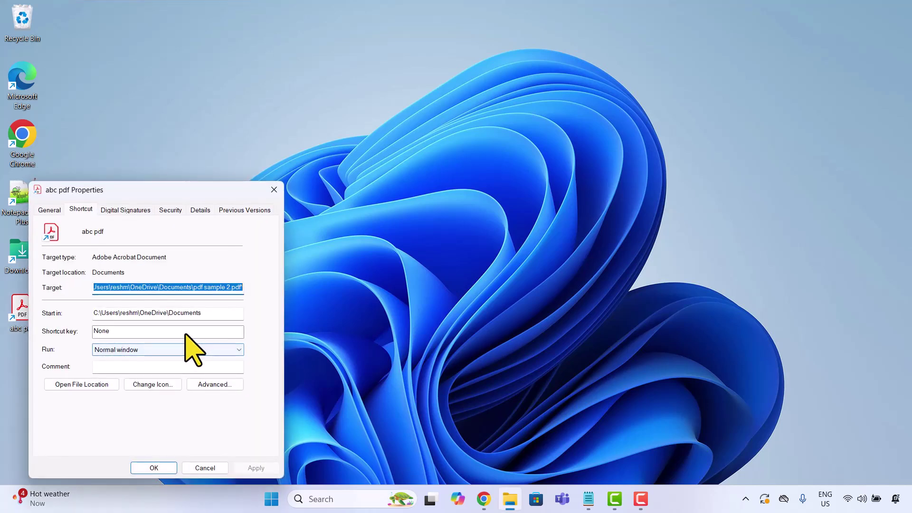
click(185, 333)
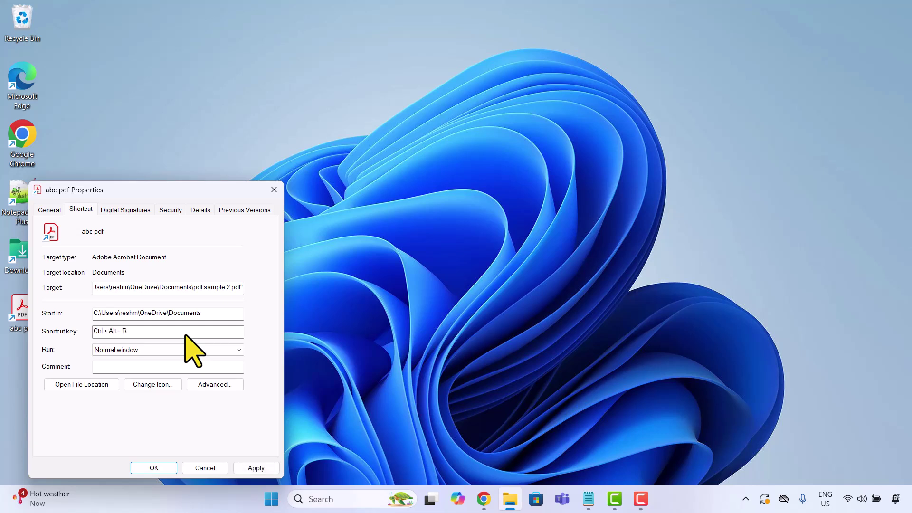
click(259, 471)
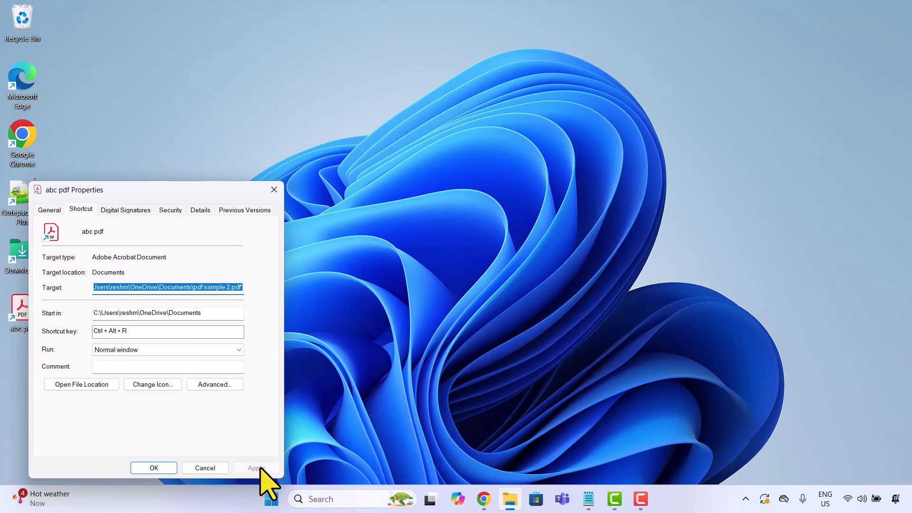
click(154, 469)
double_click(22, 310)
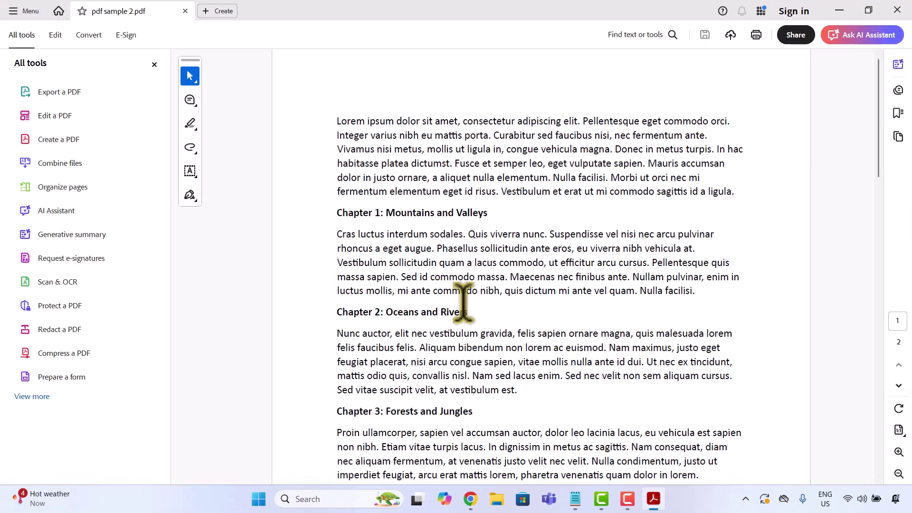
scroll(464, 303, down, 10)
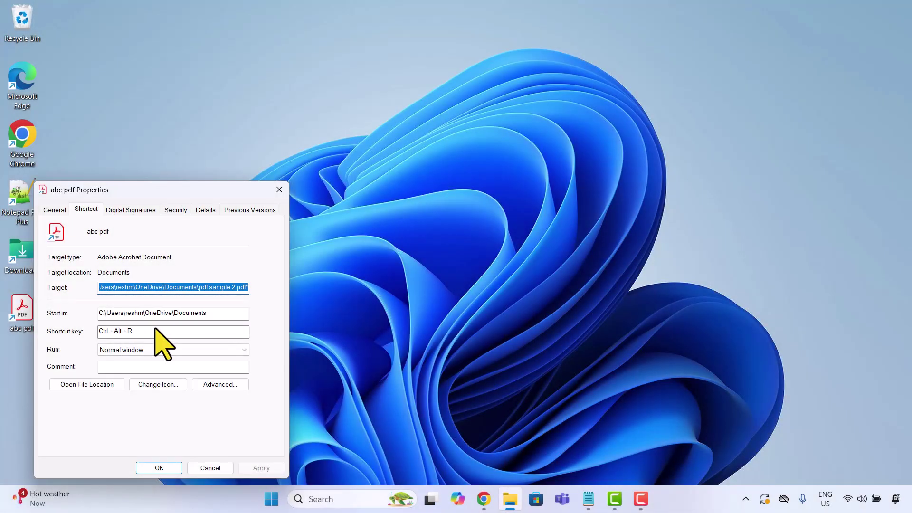
Step: Reset the abc pdf shortcut key to None and save the change
click(156, 333)
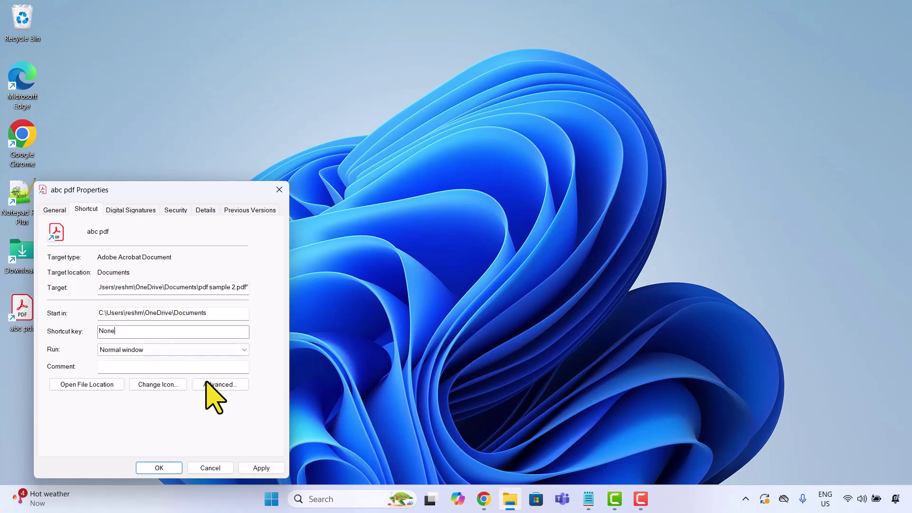
click(261, 469)
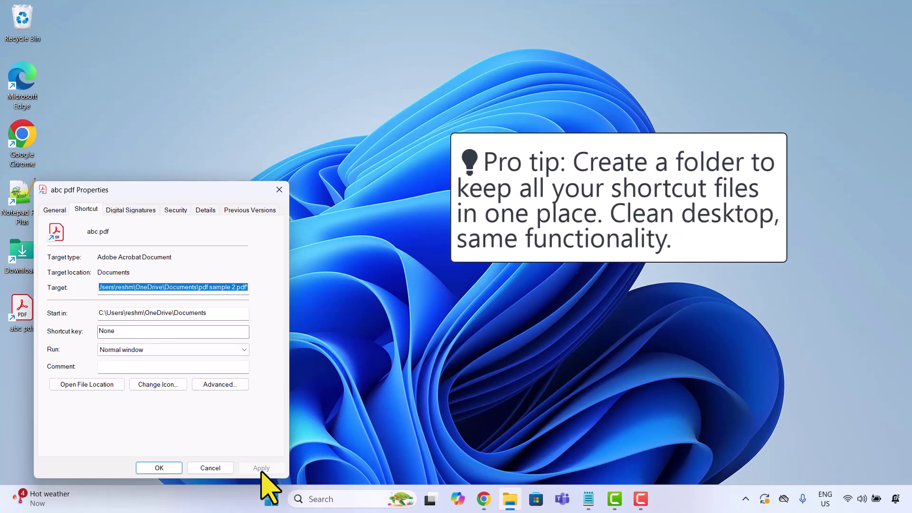
click(172, 469)
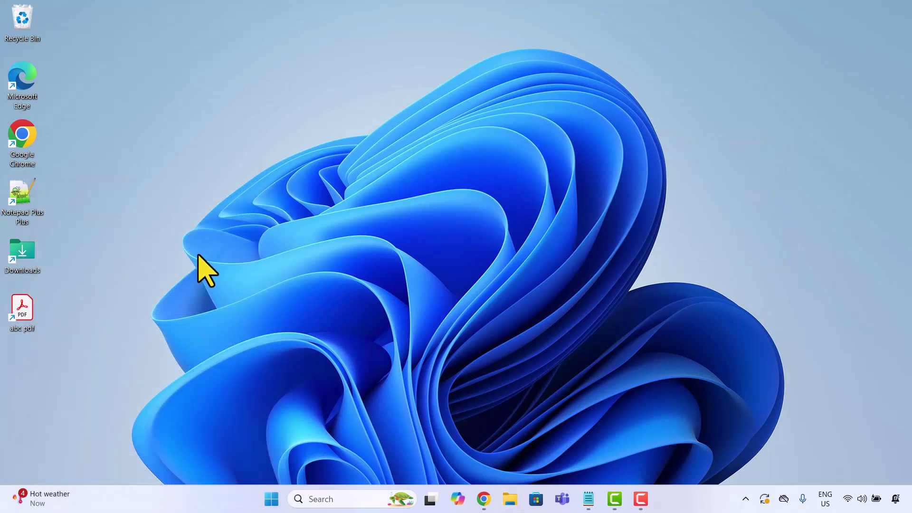